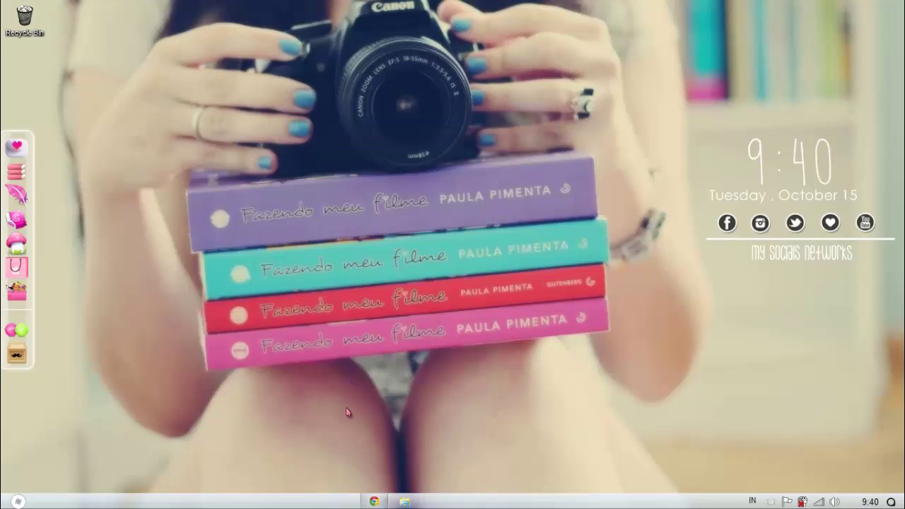
Browse to the C:\Windows\Resources\Themes folder to view the installed theme folders, and close the window
left_click_drag(121, 335, 791, 481)
key("super+e")
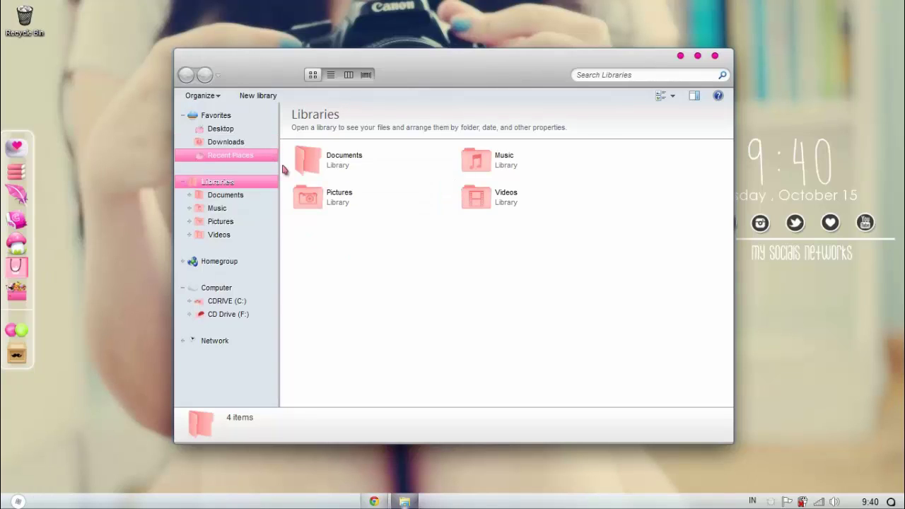
left_click(255, 303)
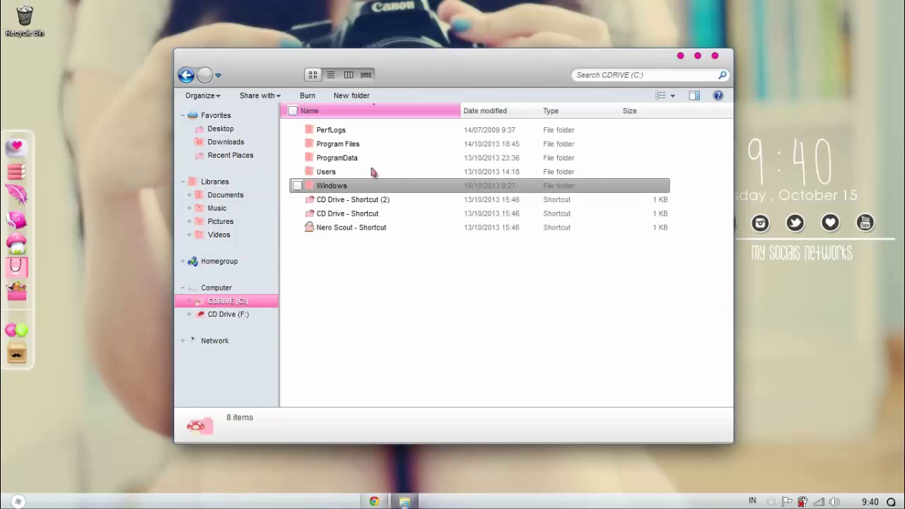
double_click(334, 186)
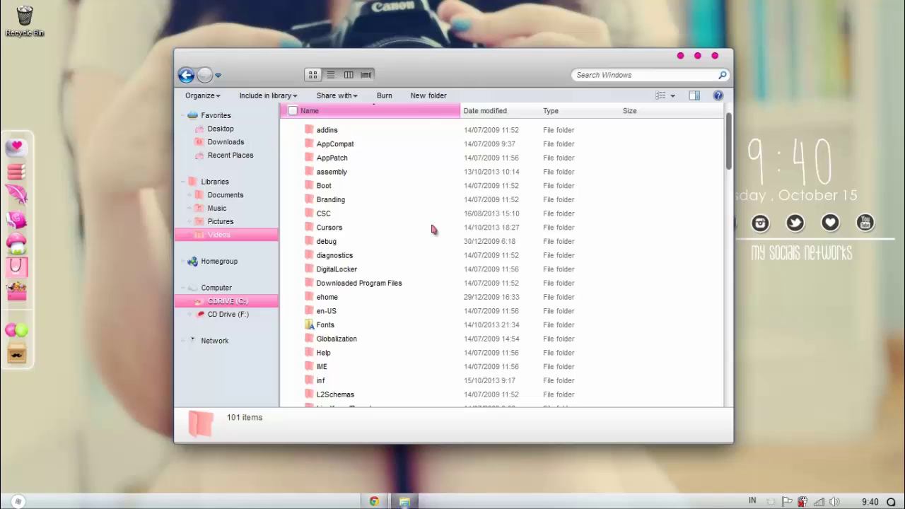
left_click(427, 275)
key("r")
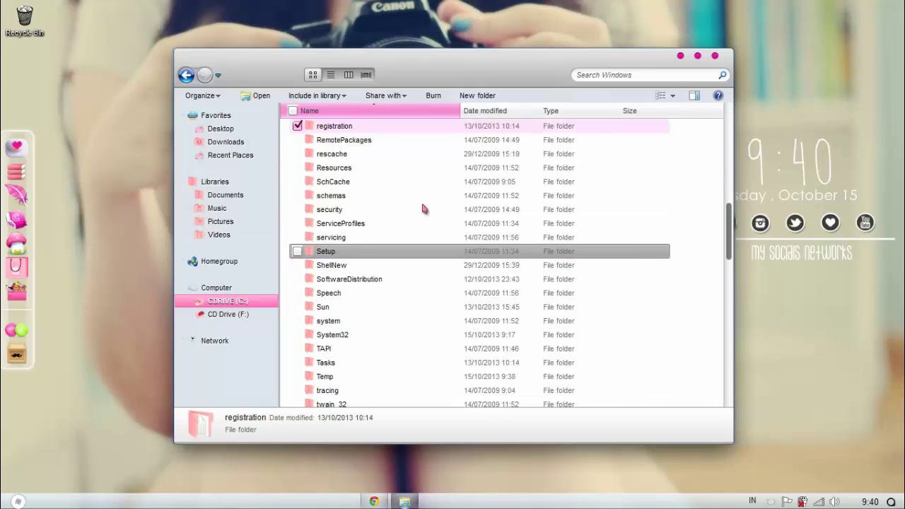
double_click(404, 168)
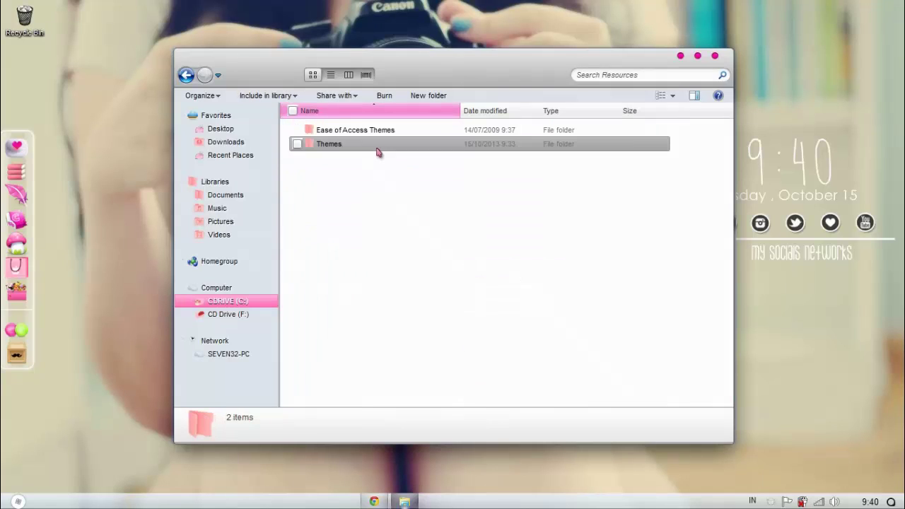
double_click(400, 144)
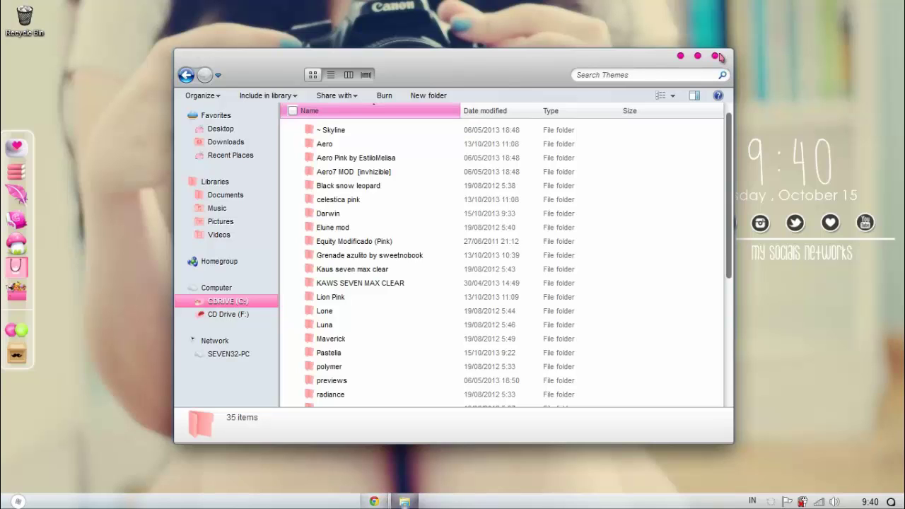
left_click(715, 55)
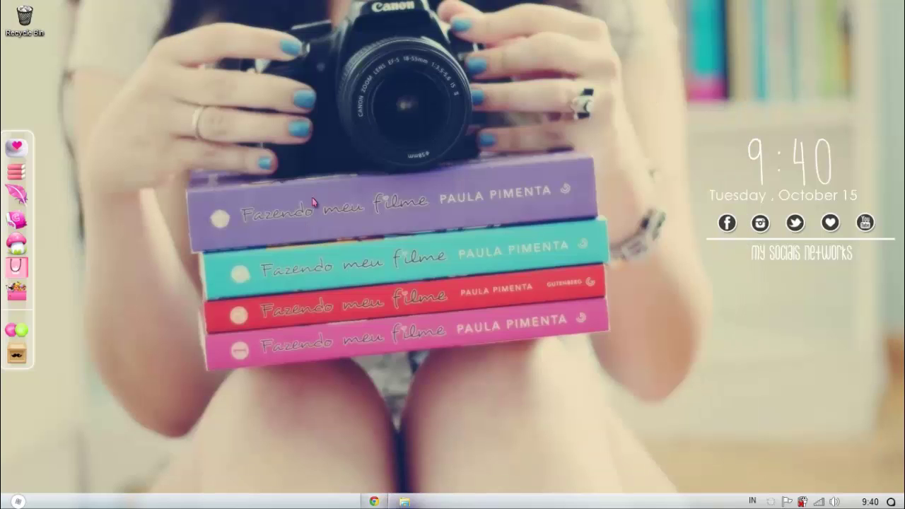
Launch TuneUp Utilities 2014 and open the visual style settings for personalizing the appearance of Windows
left_click_drag(363, 183, 453, 385)
left_click(18, 502)
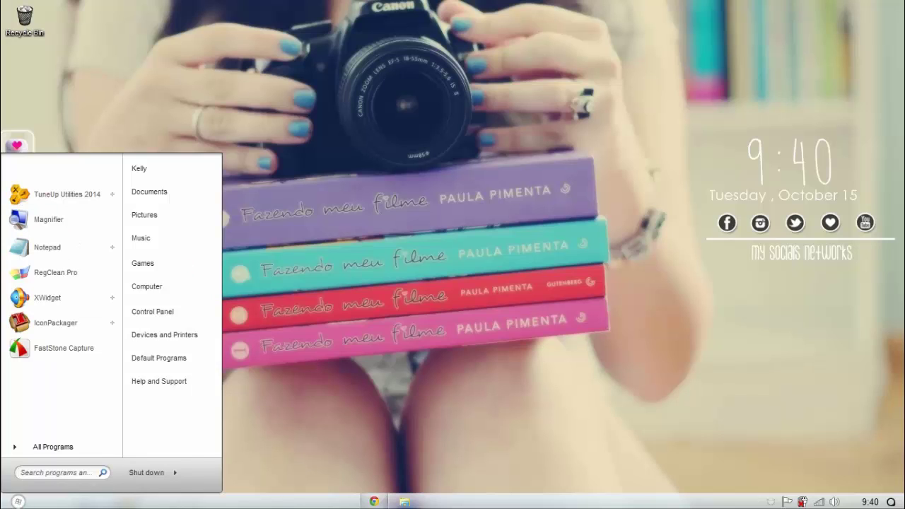
left_click(444, 276)
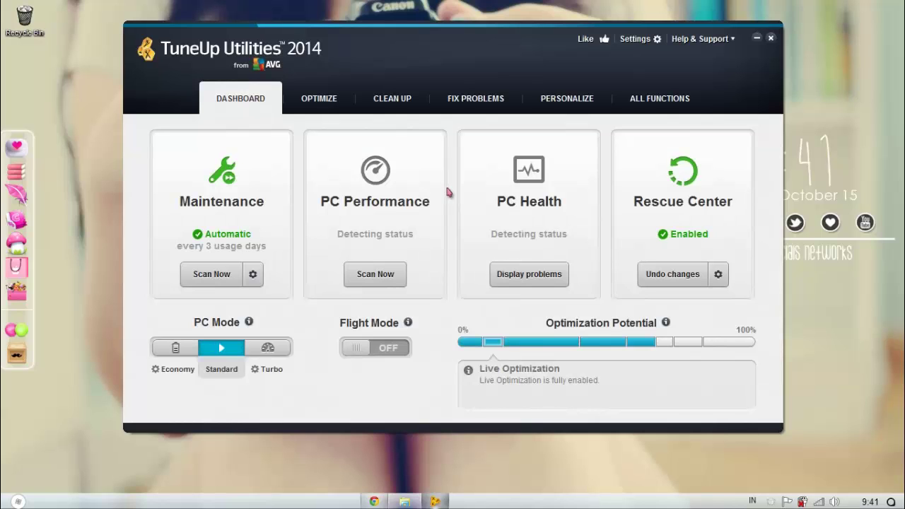
left_click(442, 97)
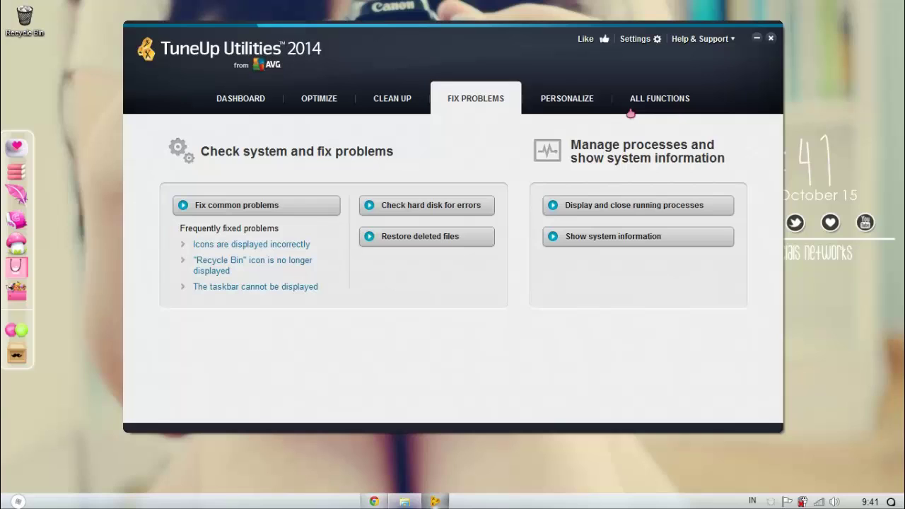
left_click(557, 101)
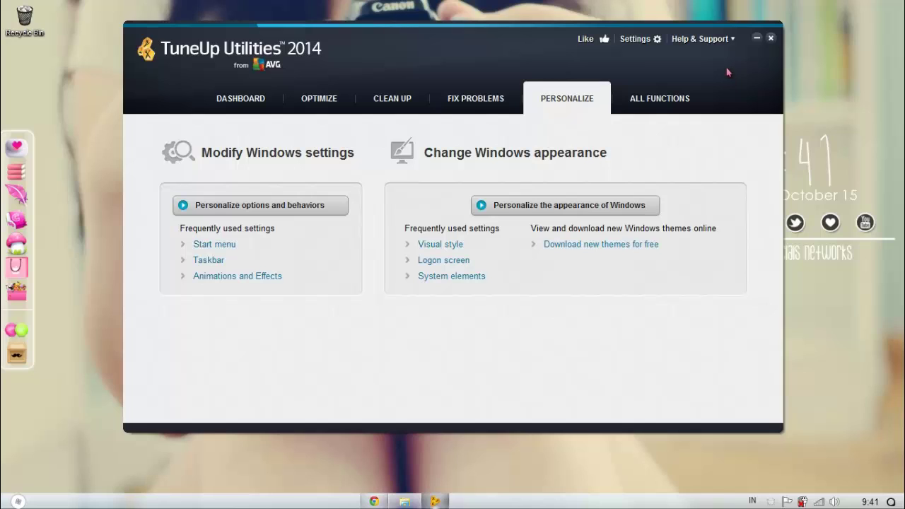
left_click(527, 212)
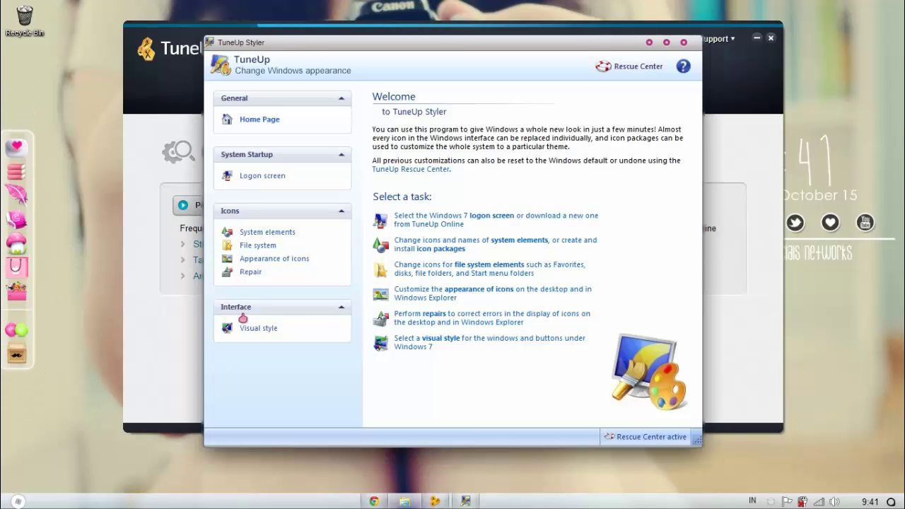
left_click(252, 332)
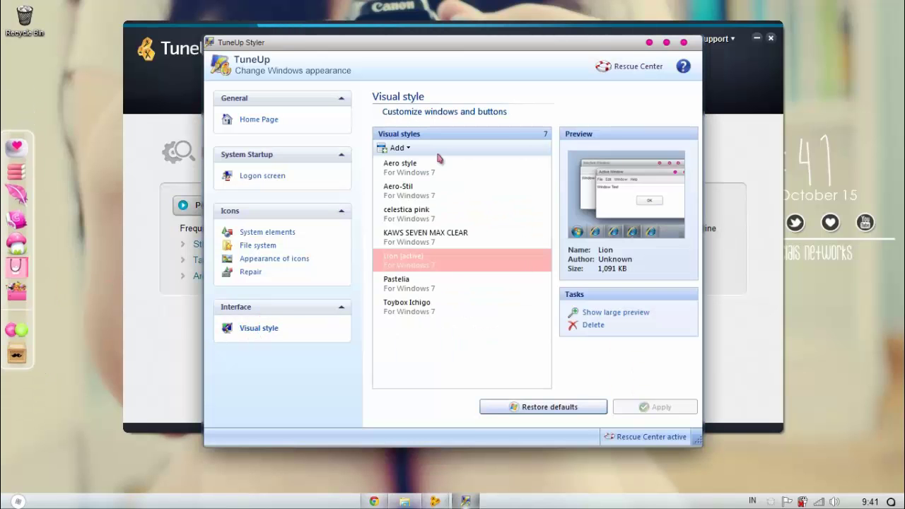
Add the Toybox Shida visual style from the Toybox theme folder and delete it again from the visual styles list
left_click(413, 150)
left_click(421, 167)
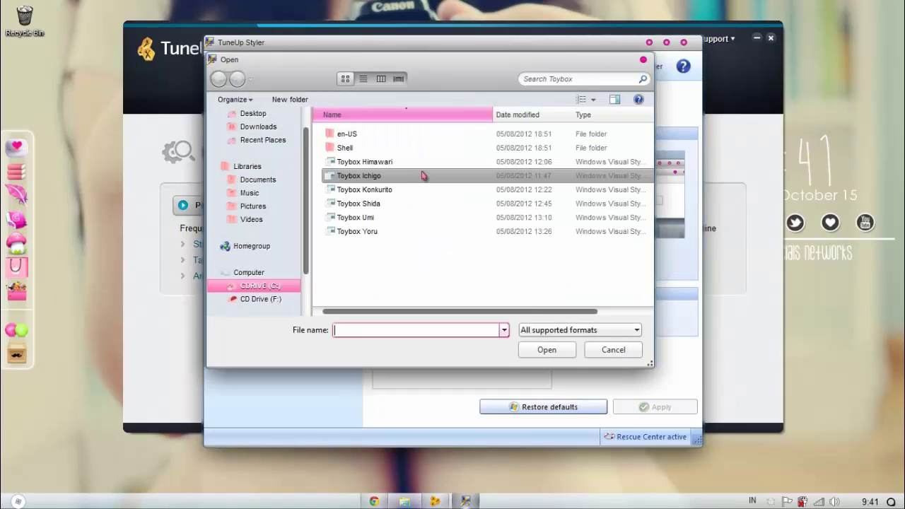
left_click(410, 249)
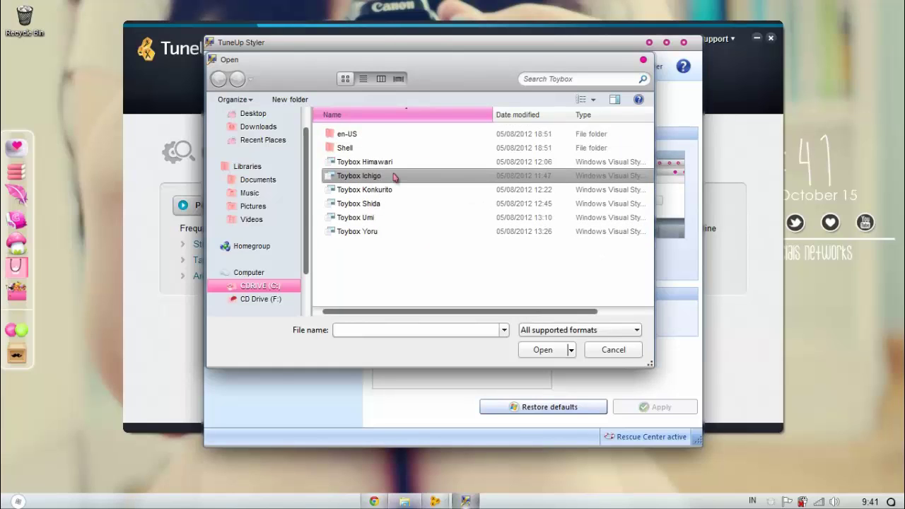
left_click(386, 204)
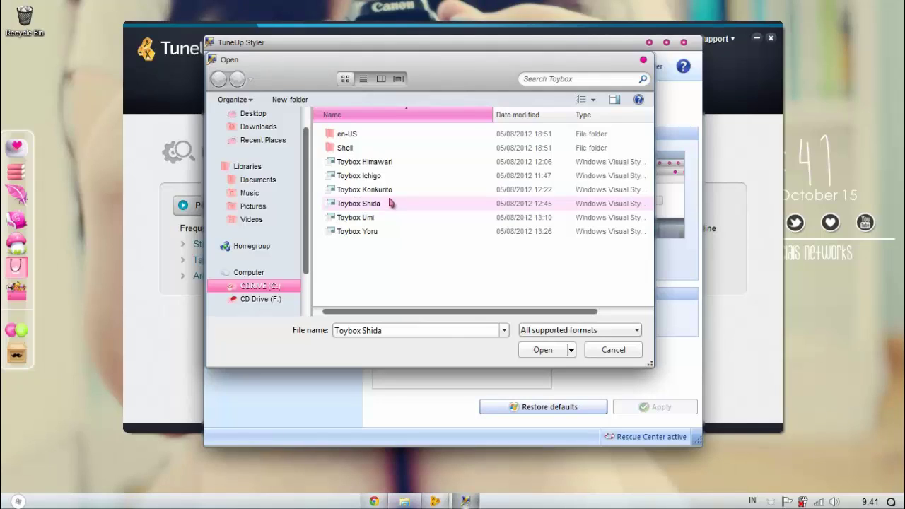
double_click(391, 203)
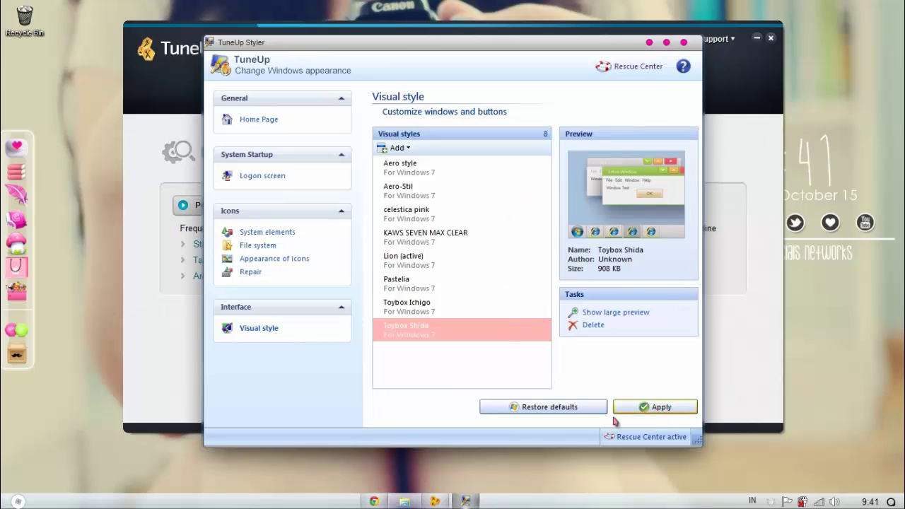
left_click(589, 325)
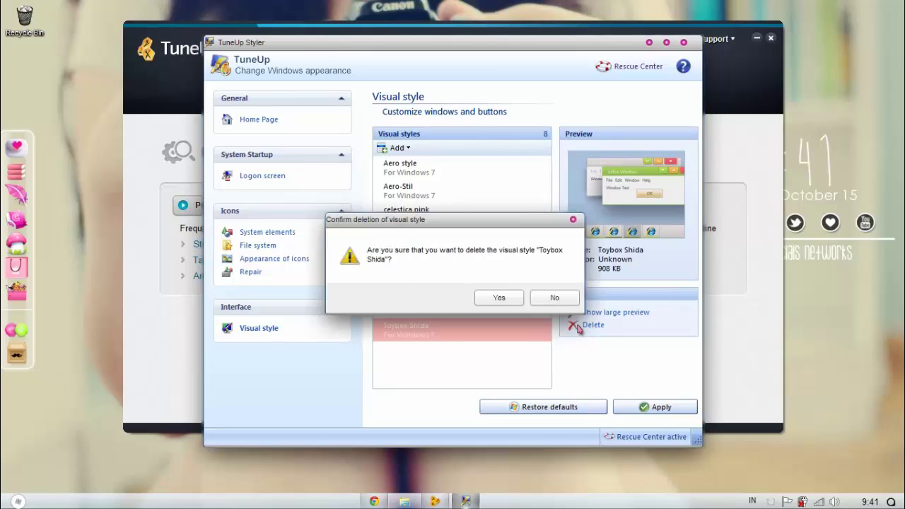
left_click(514, 301)
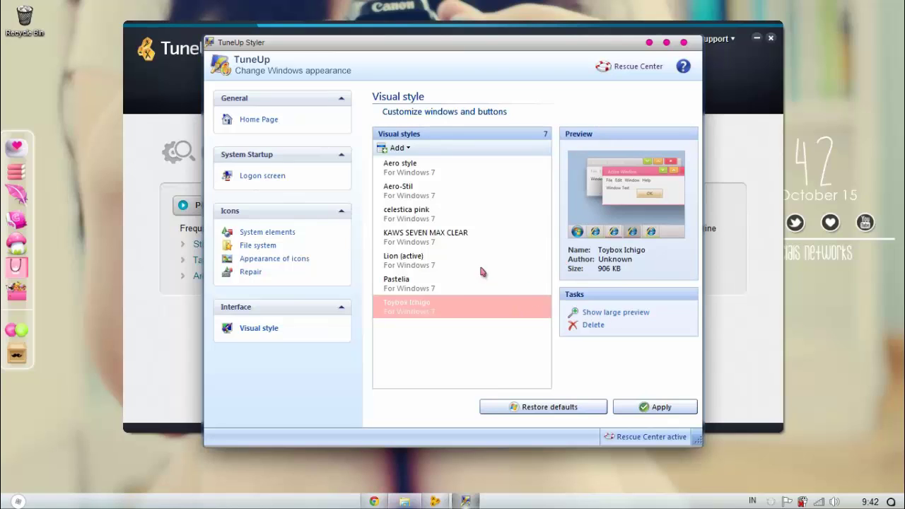
Preview the Aero style, Toybox Ichigo and celestica pink visual styles, reselect Lion, and put both TuneUp windows away
left_click(495, 174)
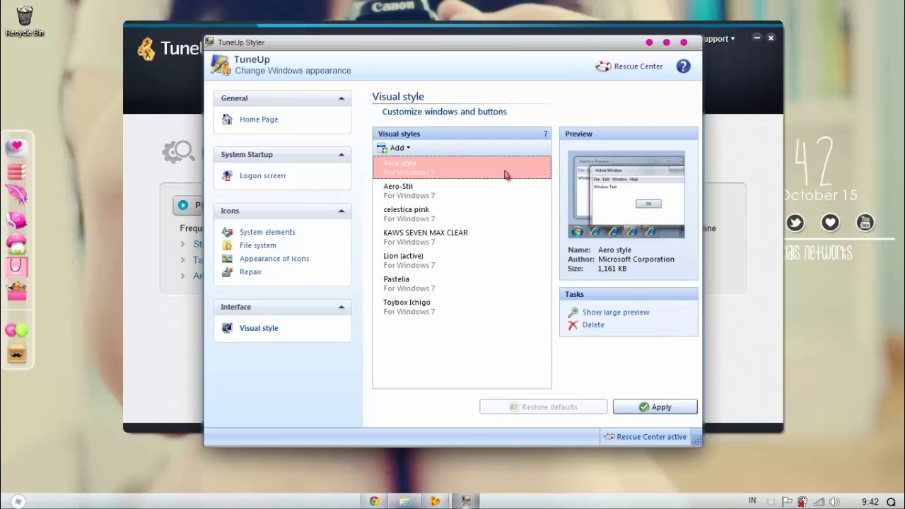
left_click(472, 315)
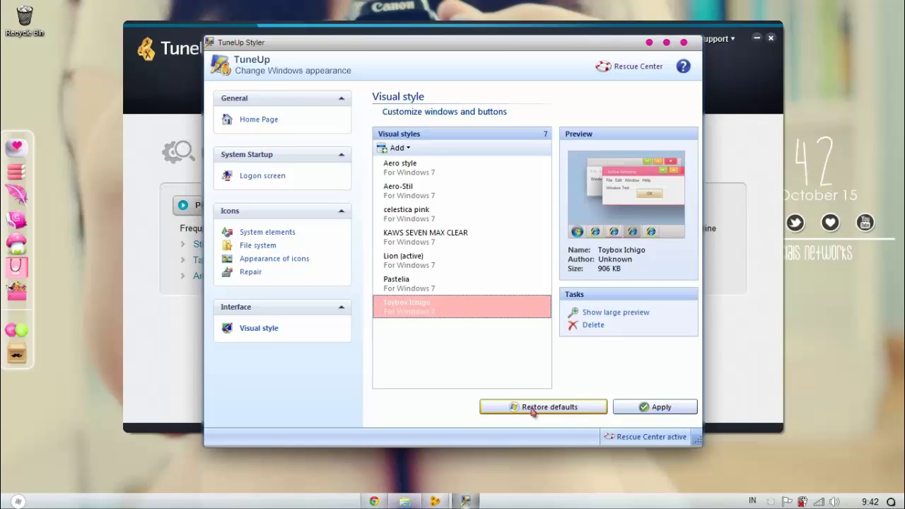
left_click(458, 210)
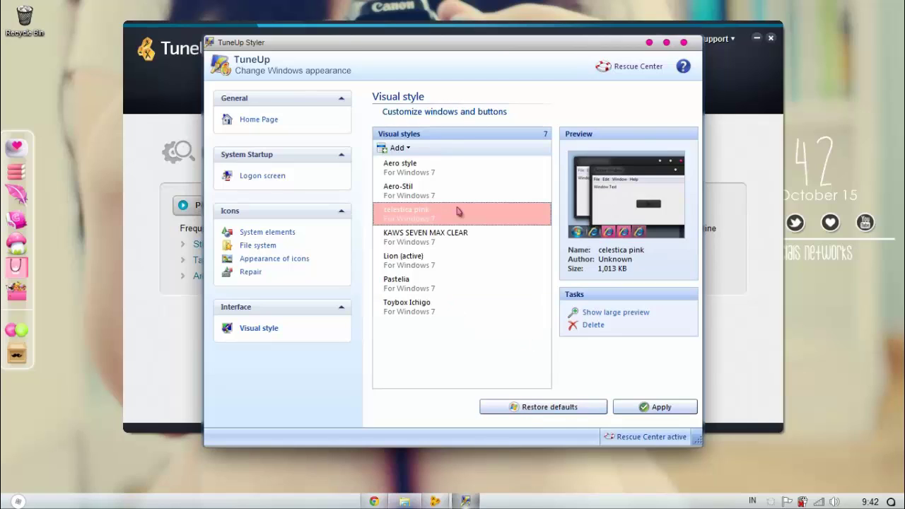
left_click(512, 170)
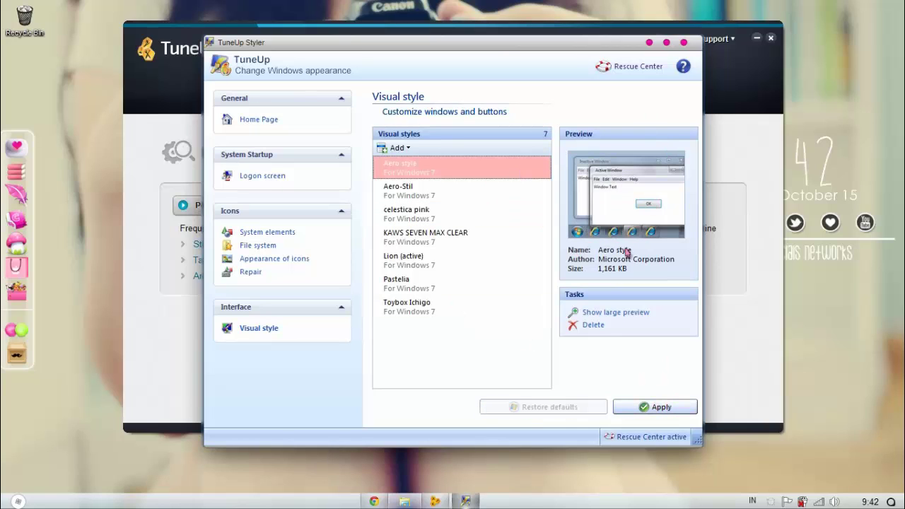
right_click(841, 361)
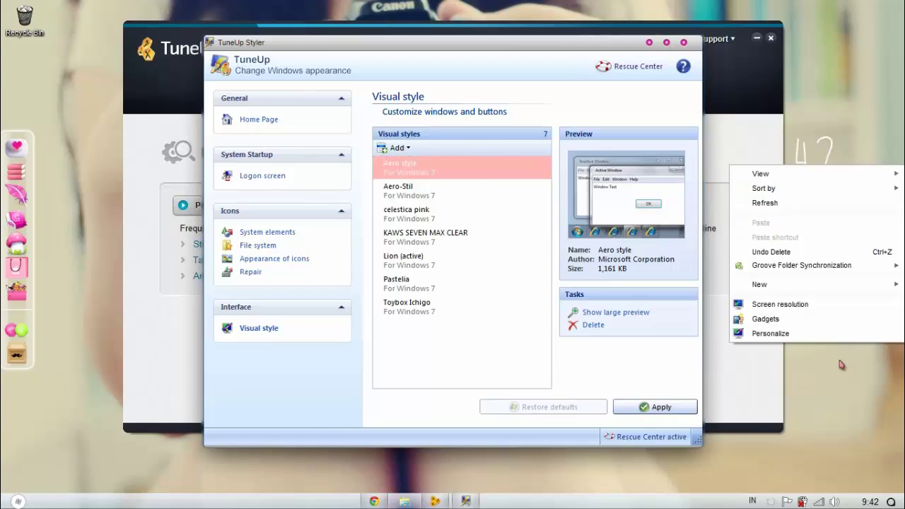
left_click(840, 392)
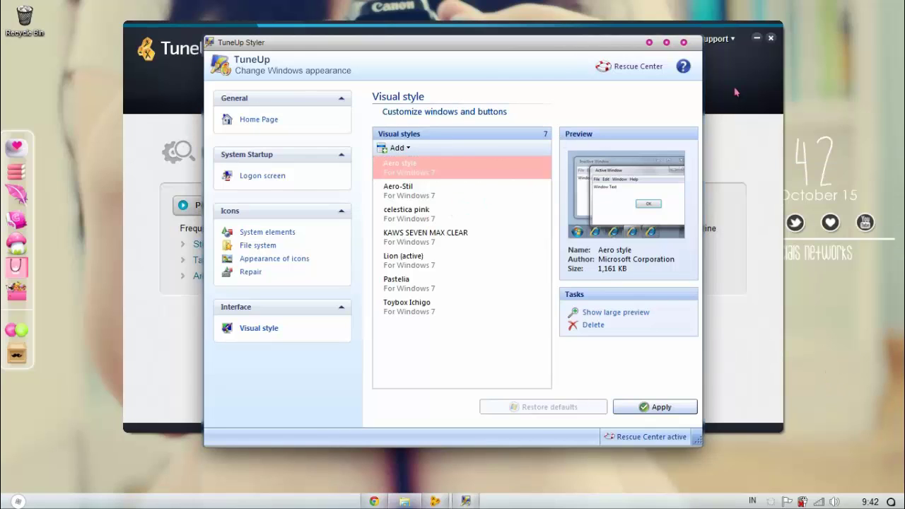
left_click(542, 258)
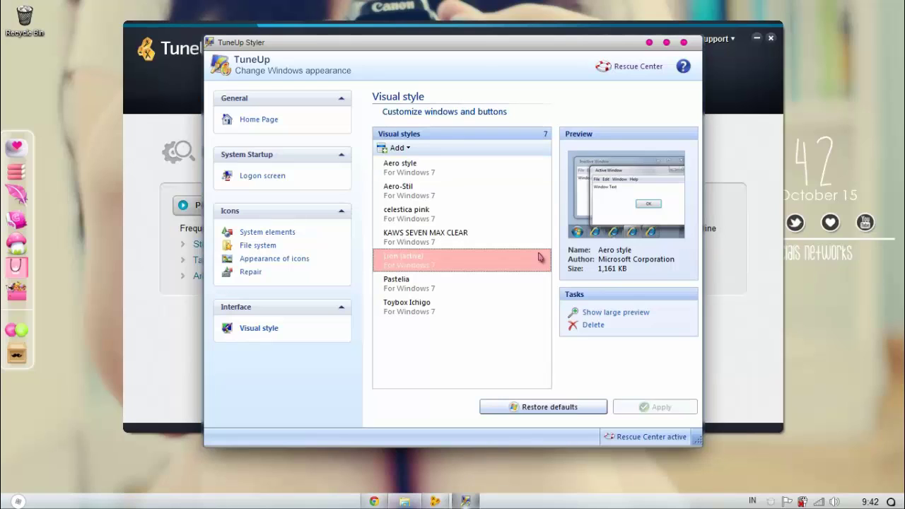
left_click(684, 43)
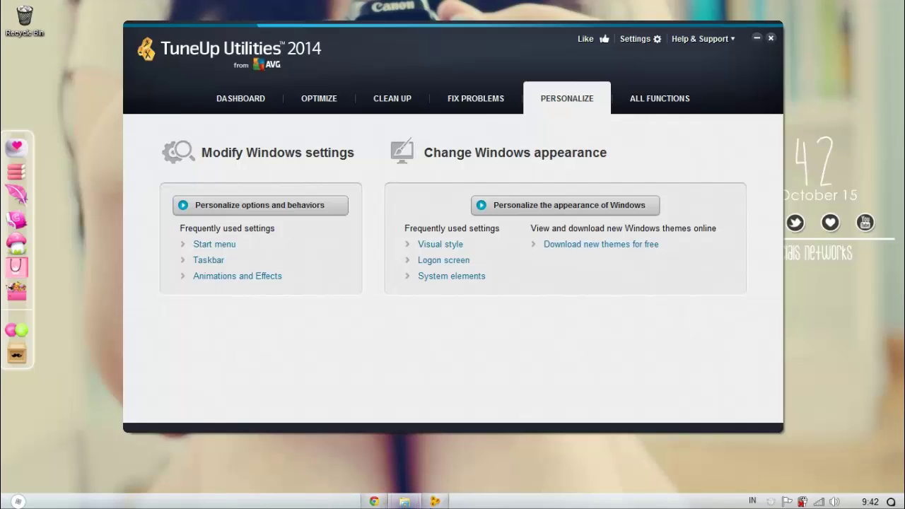
left_click(757, 39)
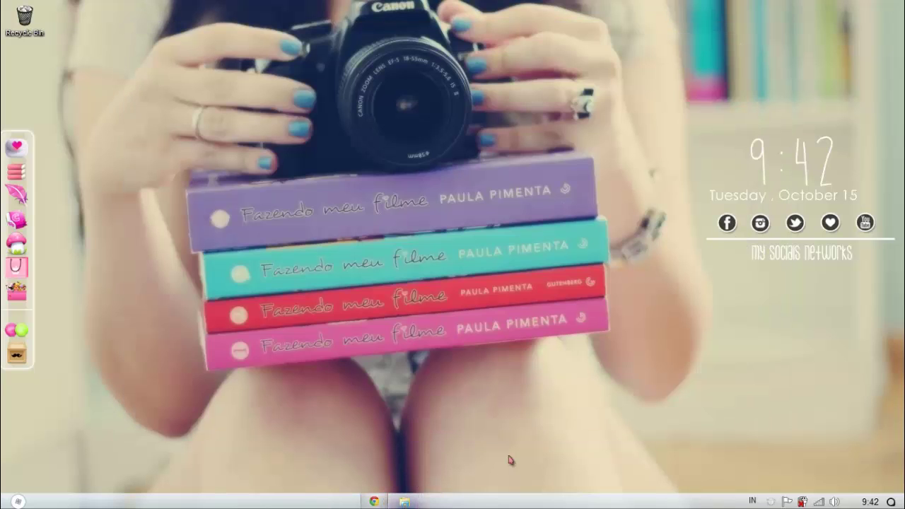
Switch to Chrome and read through the "How to Install & Use Custom 3rd Party Themes" guide, from the patching utilities to applying themes
left_click(374, 502)
scroll(253, 361, "down", 1)
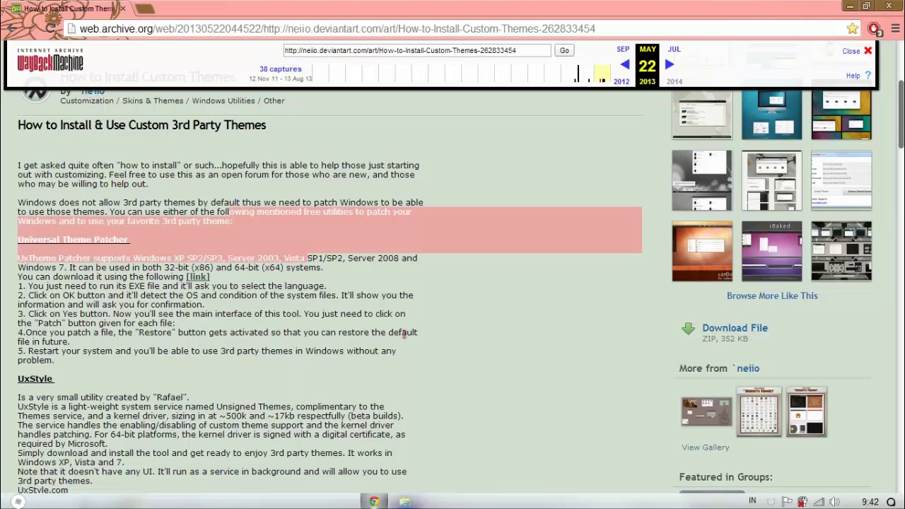
scroll(381, 295, "down", 5)
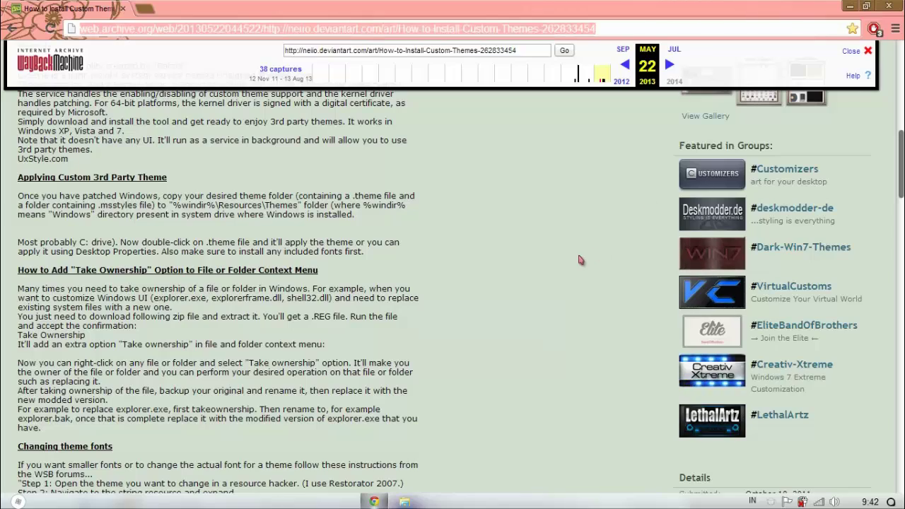
scroll(578, 262, "up", 1)
scroll(578, 262, "up", 4)
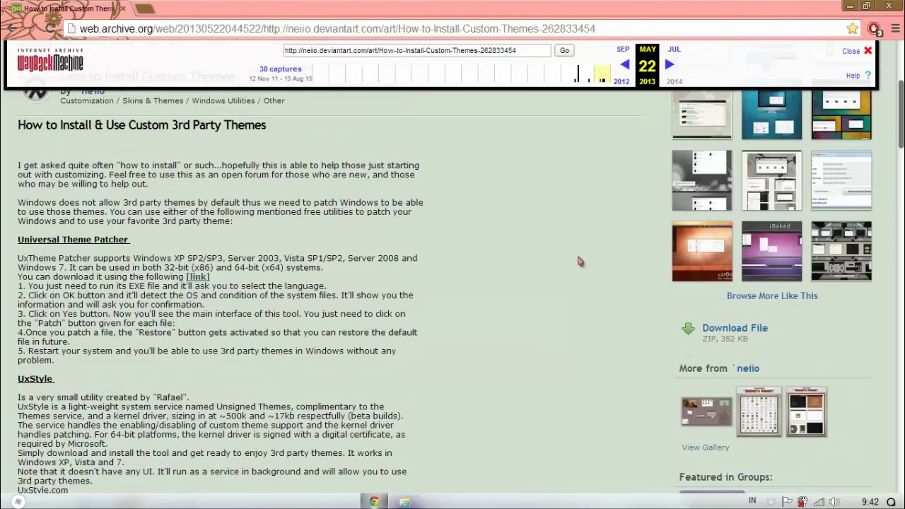
scroll(577, 261, "up", 3)
scroll(572, 252, "down", 4)
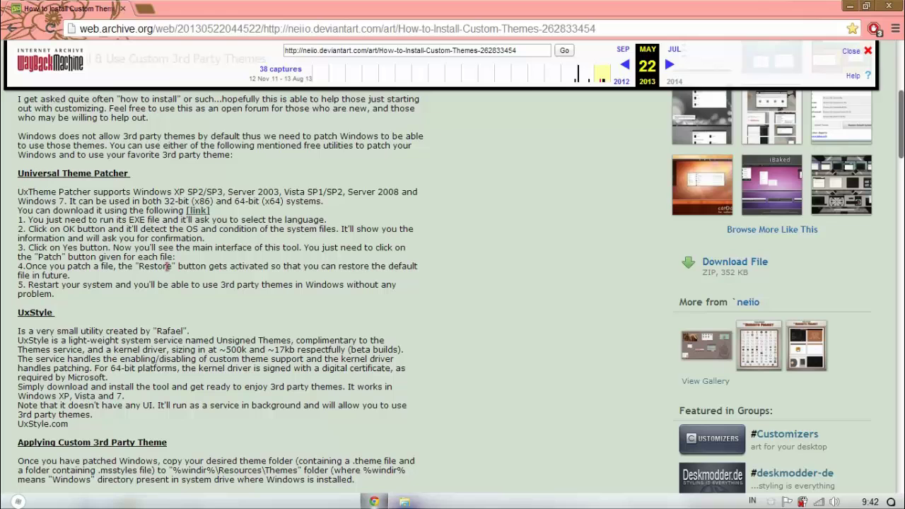
left_click_drag(51, 312, 4, 317)
left_click(139, 175)
scroll(171, 302, "down", 2)
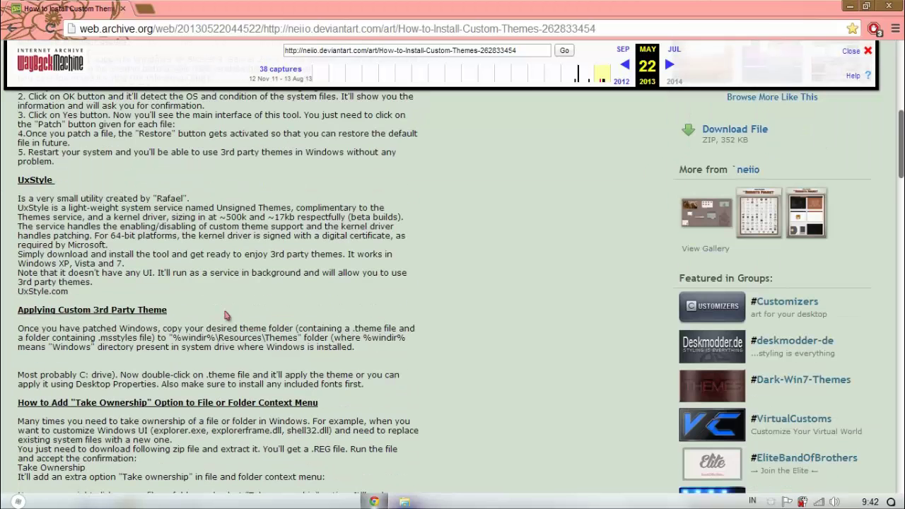
left_click_drag(169, 301, 417, 435)
scroll(318, 354, "down", 3)
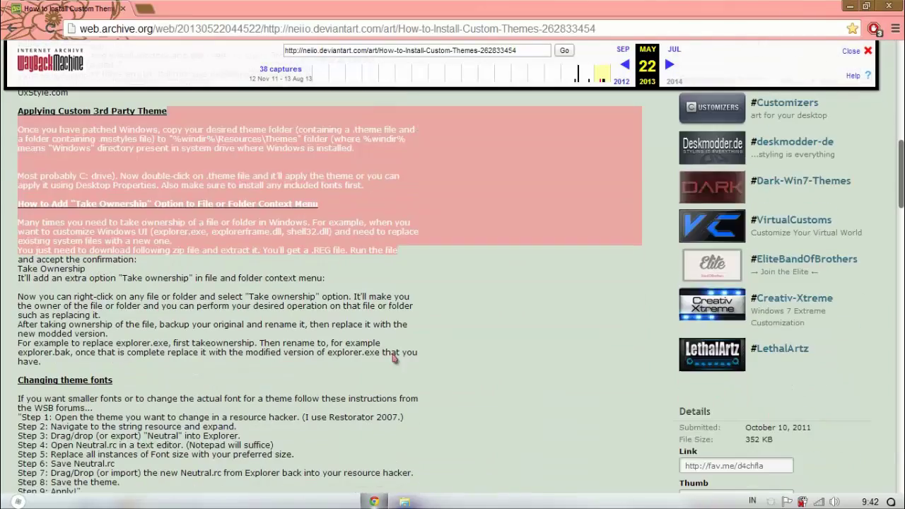
left_click(288, 334)
scroll(289, 334, "down", 7)
scroll(233, 323, "up", 13)
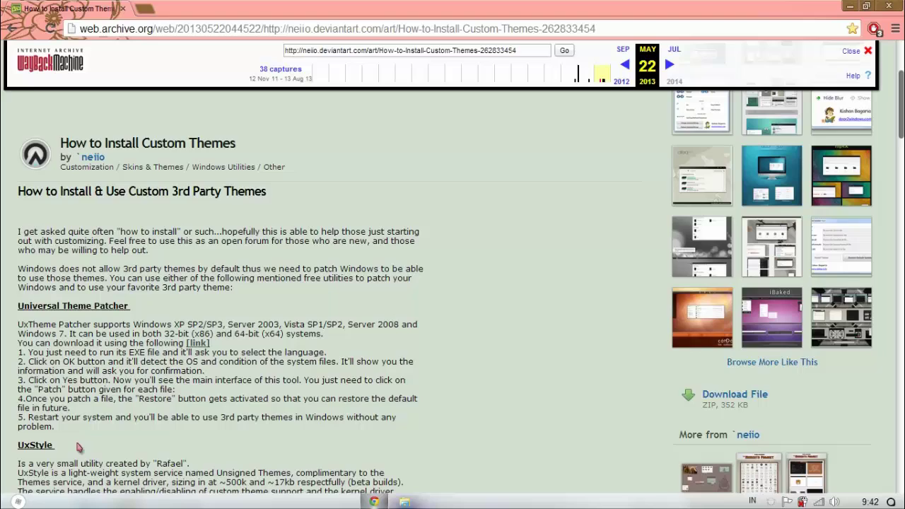
Examine the guide's UxStyle description and the numbered Universal Theme Patcher instructions, highlighting both passages, and minimize the browser
scroll(106, 444, "down", 1)
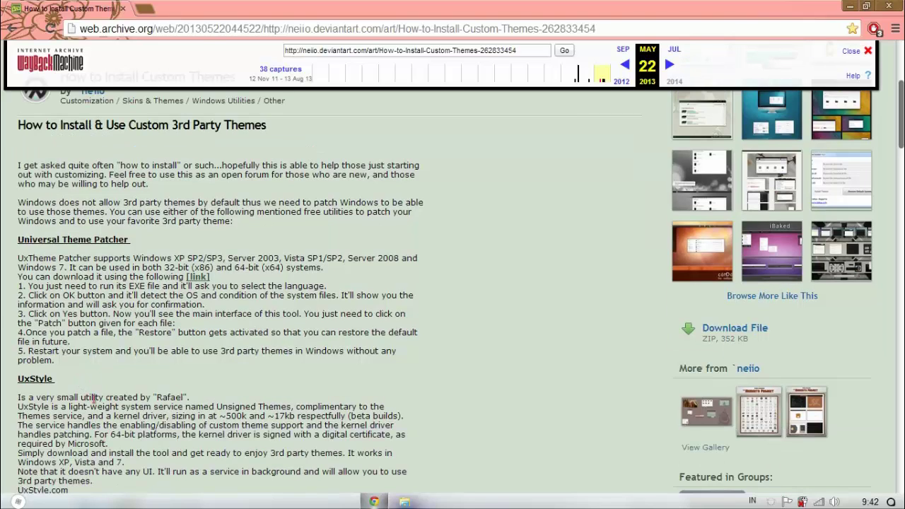
left_click_drag(92, 398, 200, 434)
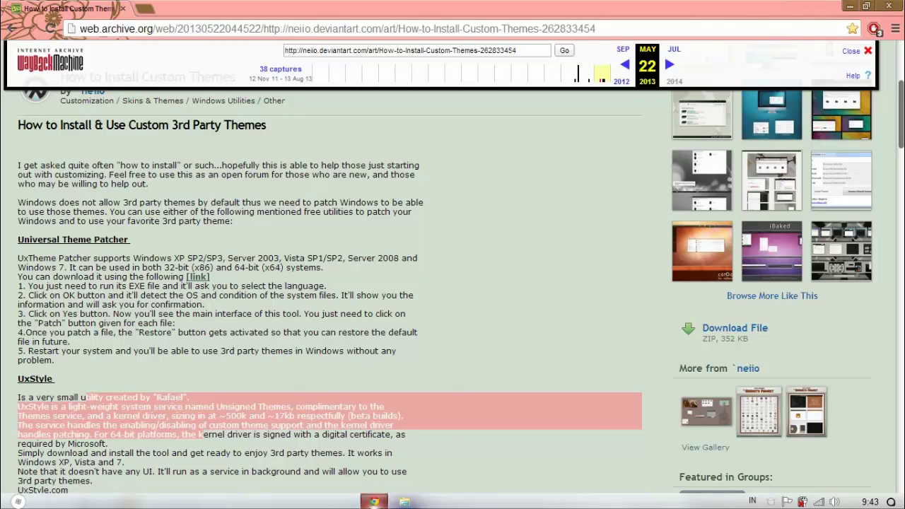
left_click(374, 502)
right_click(445, 154)
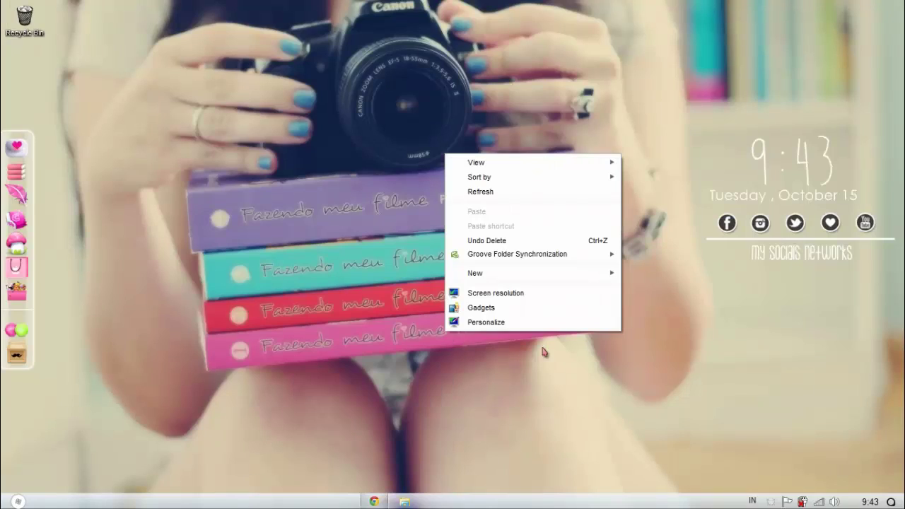
left_click(374, 502)
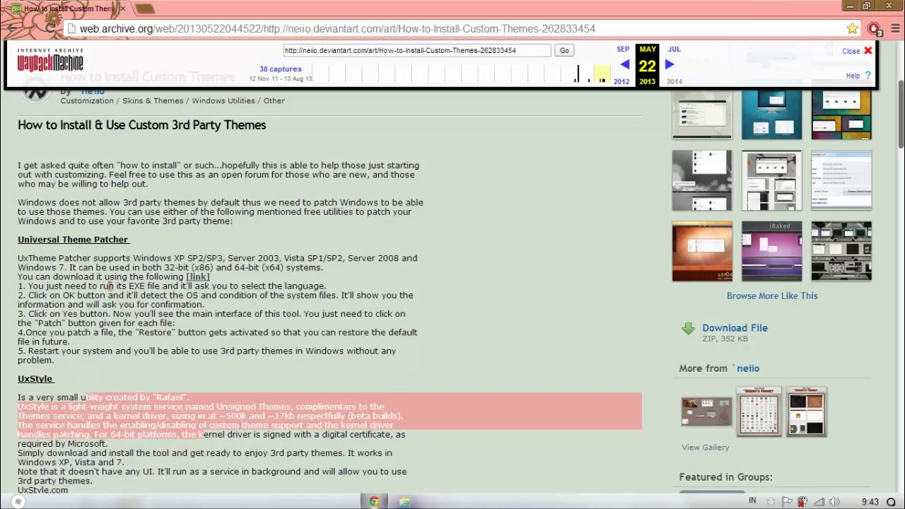
left_click_drag(192, 268, 409, 347)
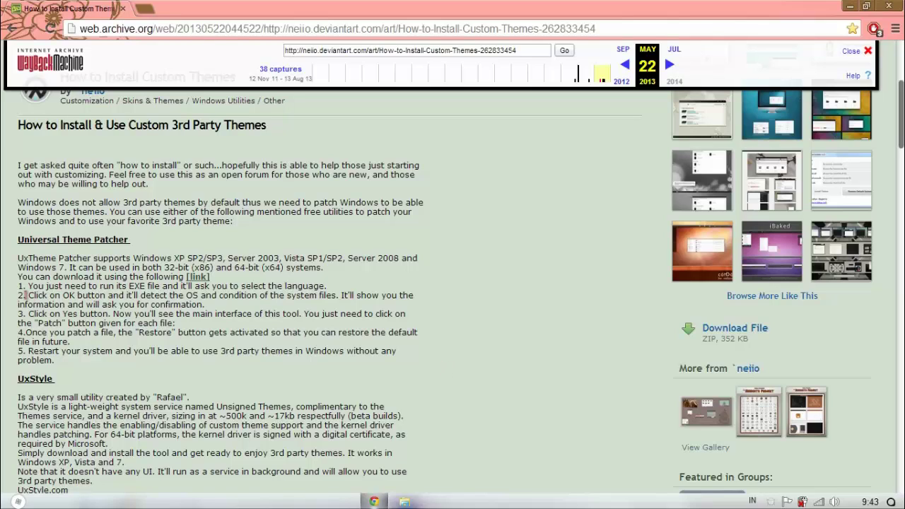
left_click_drag(28, 288, 314, 382)
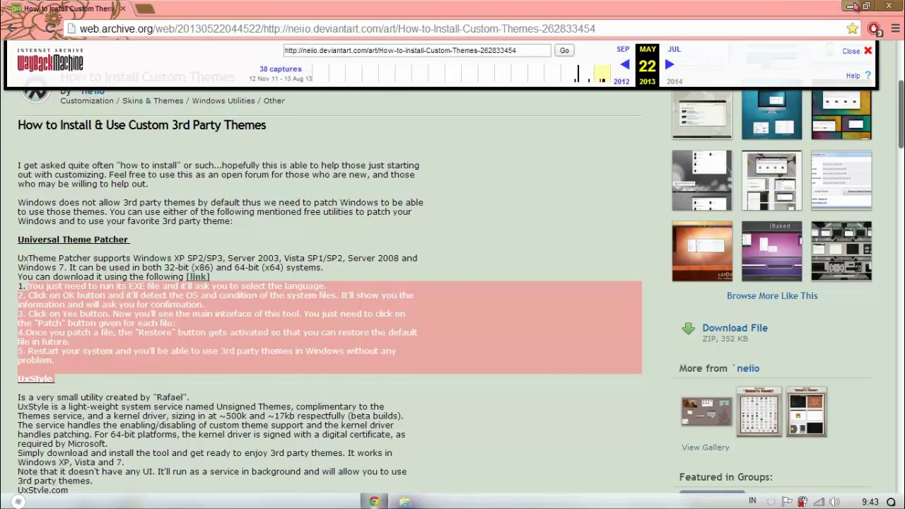
left_click(851, 7)
left_click_drag(414, 98, 898, 386)
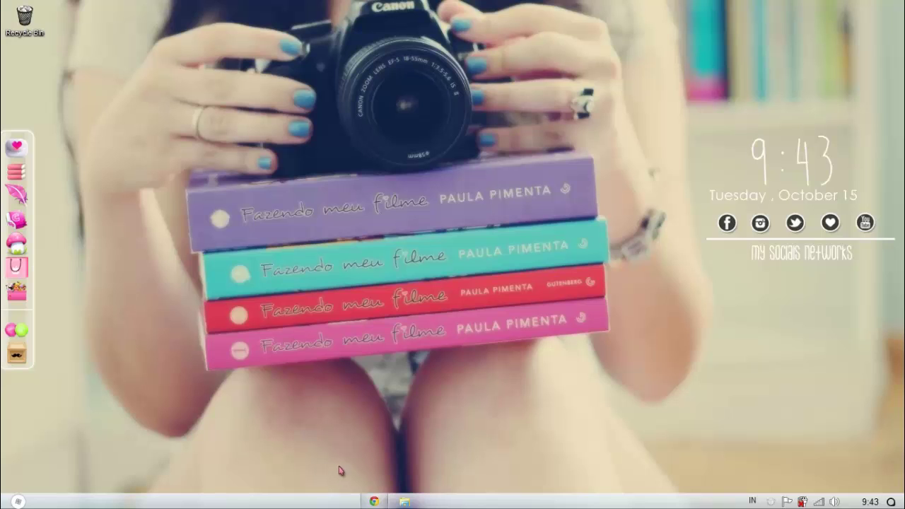
Return to the guide, review the Universal Theme Patcher section from its heading to step 3, and minimize the browser again
left_click(374, 501)
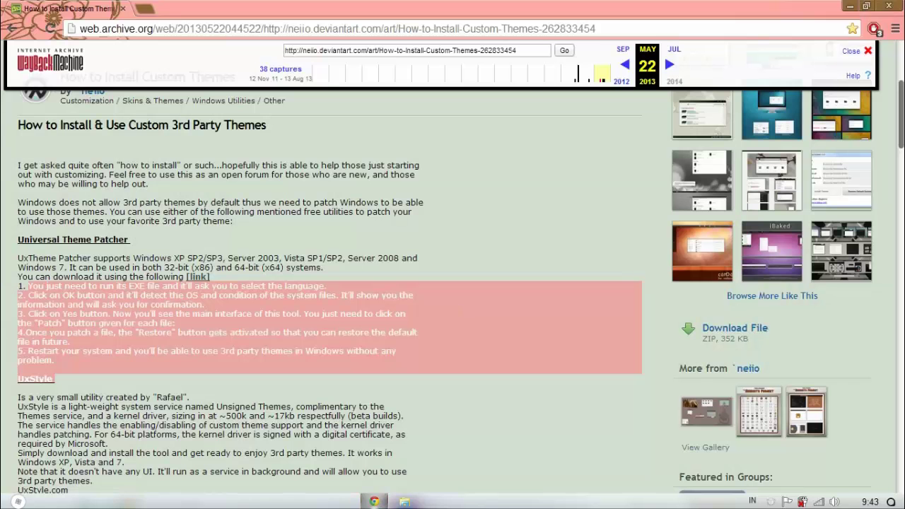
left_click_drag(17, 233, 410, 313)
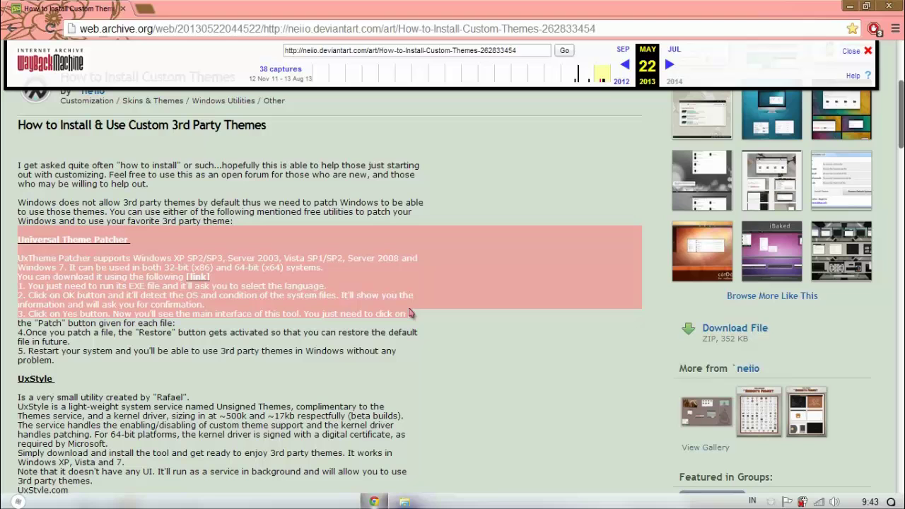
left_click(743, 70)
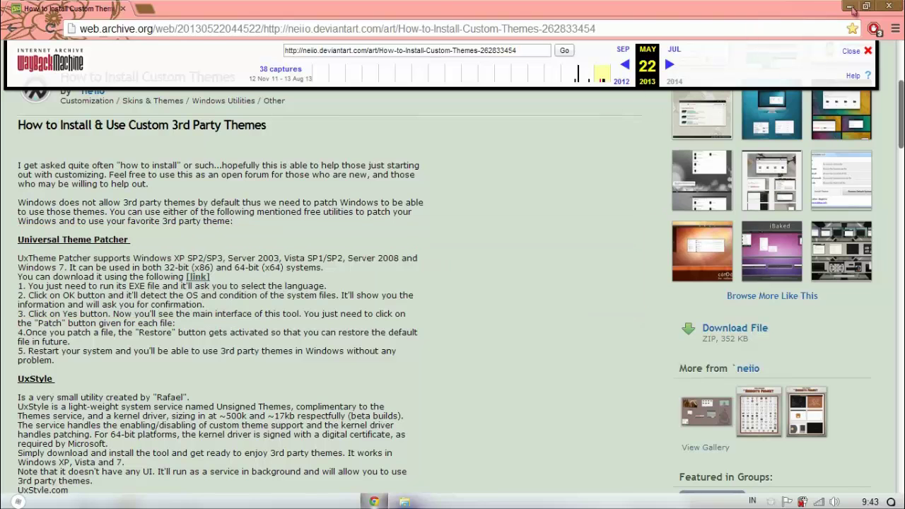
left_click(851, 7)
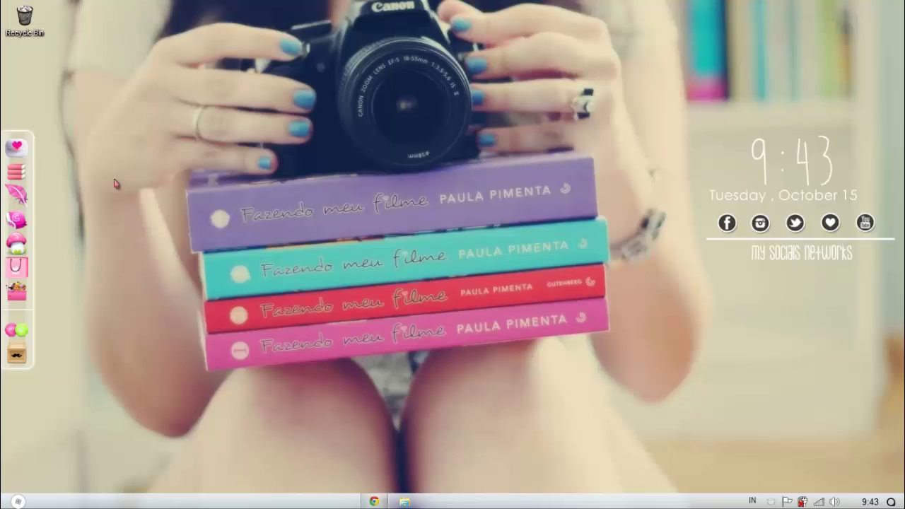
left_click_drag(163, 161, 725, 408)
left_click_drag(192, 161, 658, 440)
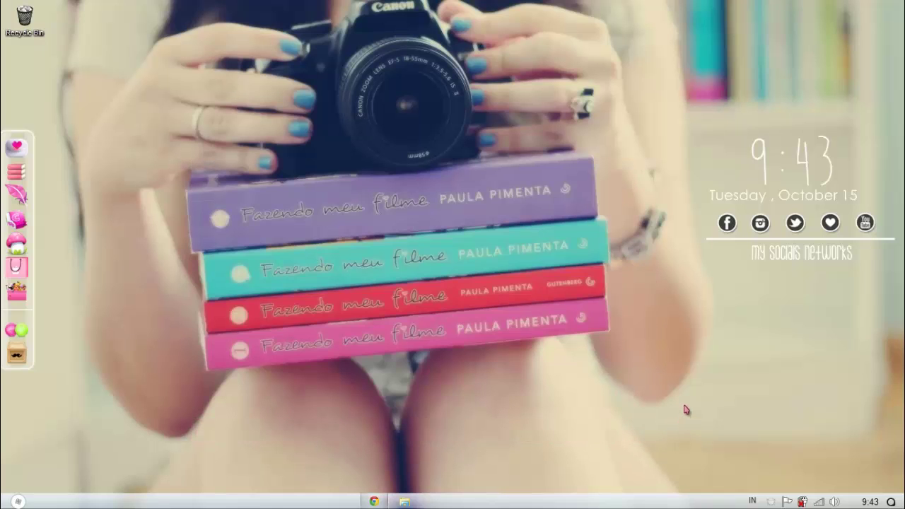